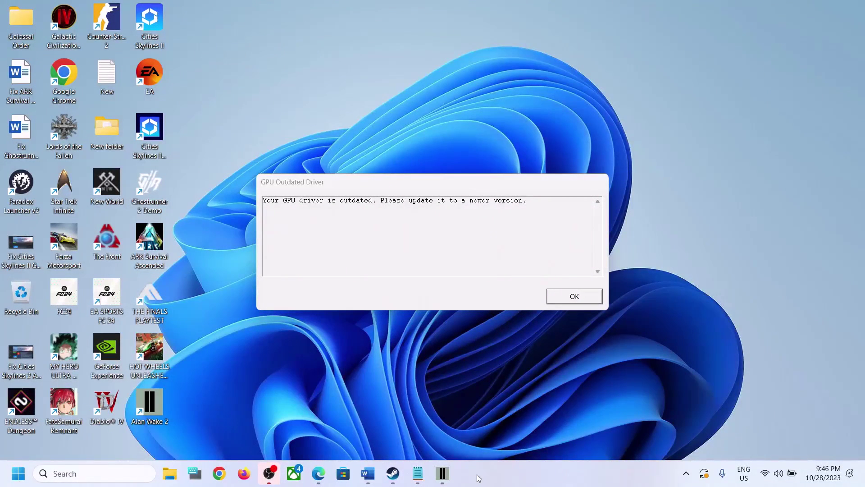
# Dismiss Alan Wake 2's GPU Outdated Driver warning with OK so the game closes.
pyautogui.click(441, 473)
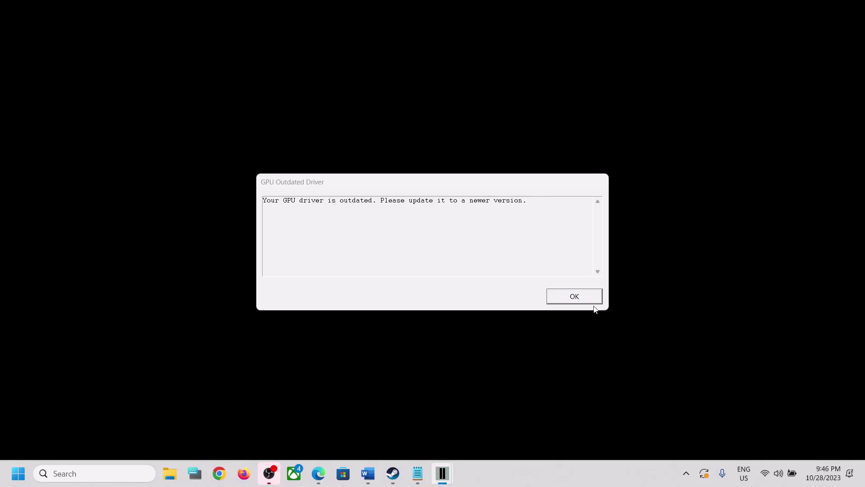
pyautogui.click(574, 297)
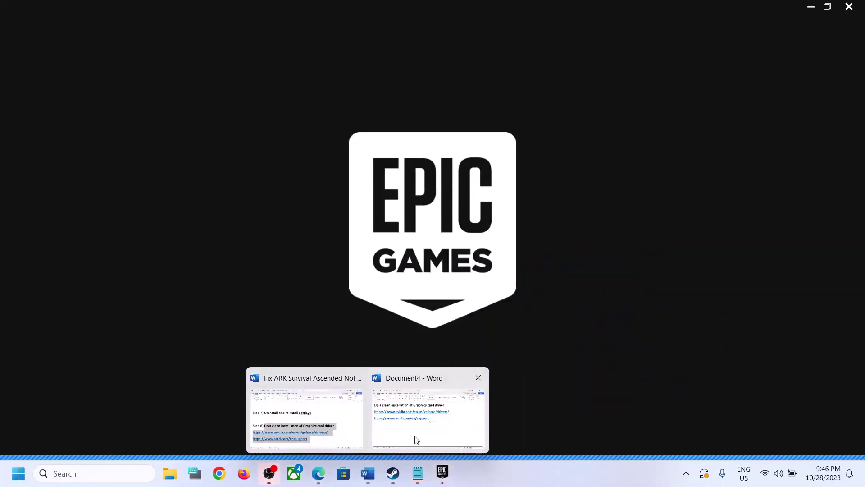
# Show the Word notes, highlighting the NVIDIA and AMD driver links and the clean-installation heading.
pyautogui.click(416, 440)
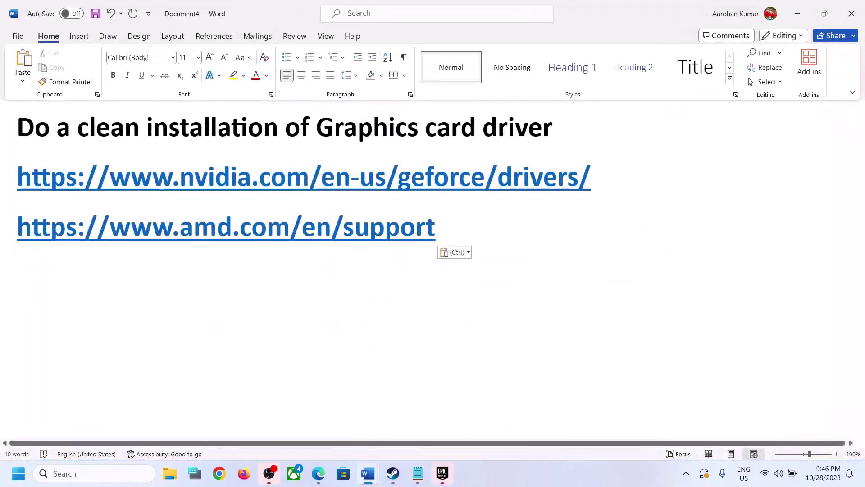
pyautogui.moveTo(152, 177); pyautogui.dragTo(449, 168)
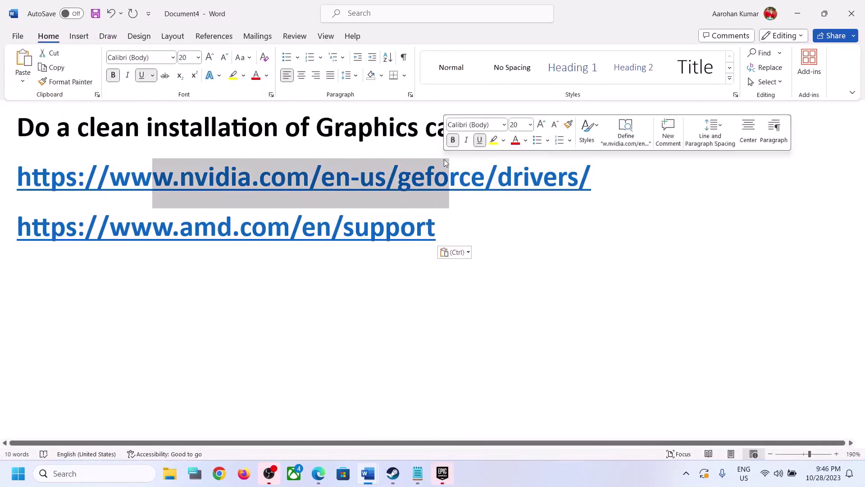
pyautogui.moveTo(153, 229); pyautogui.dragTo(426, 234)
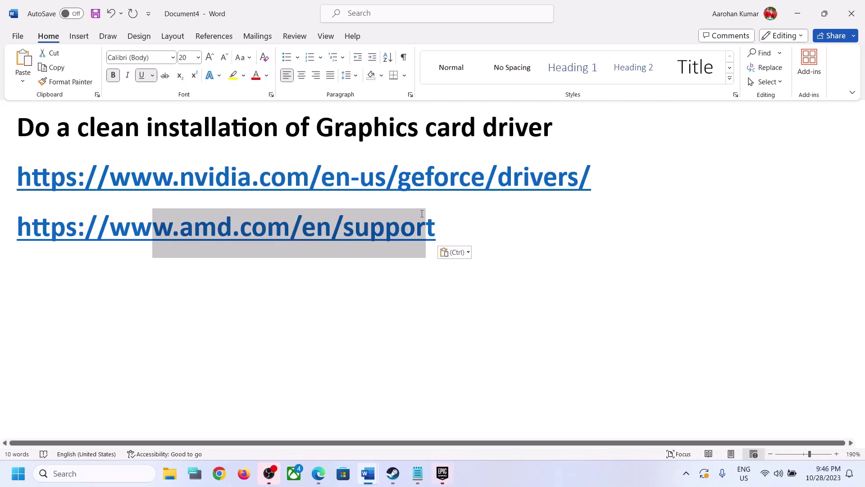
pyautogui.moveTo(182, 176); pyautogui.dragTo(459, 177)
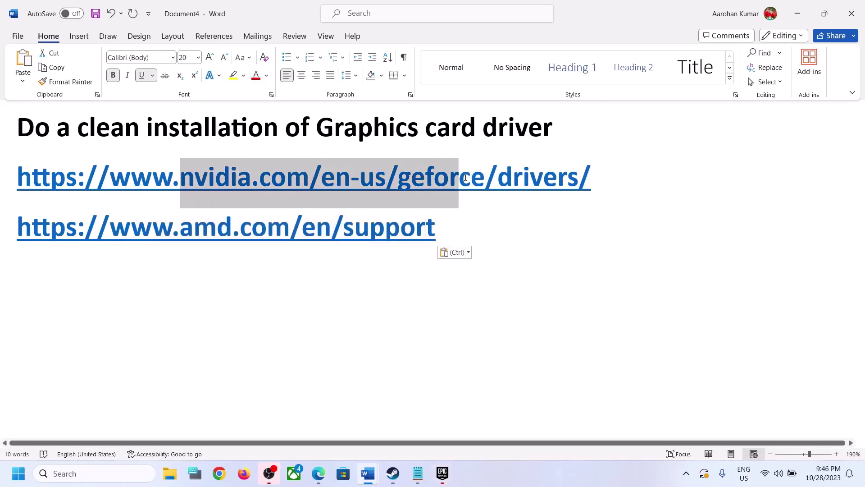
pyautogui.moveTo(16, 126); pyautogui.dragTo(554, 128)
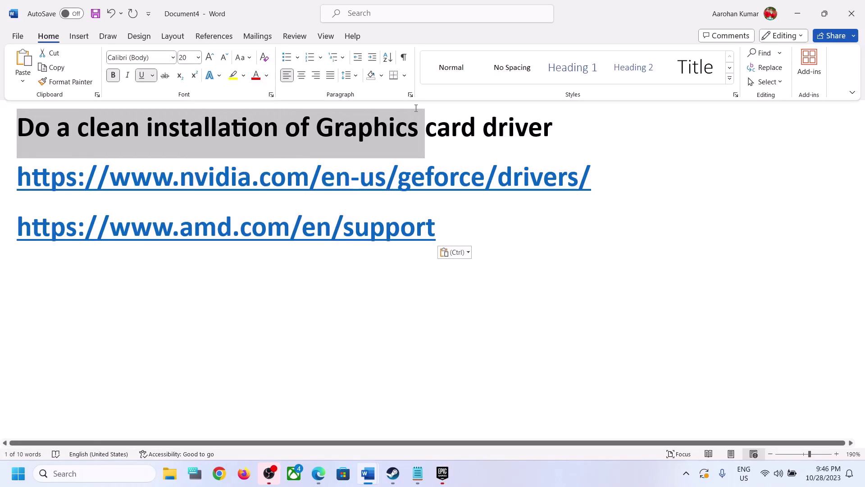
pyautogui.click(584, 484)
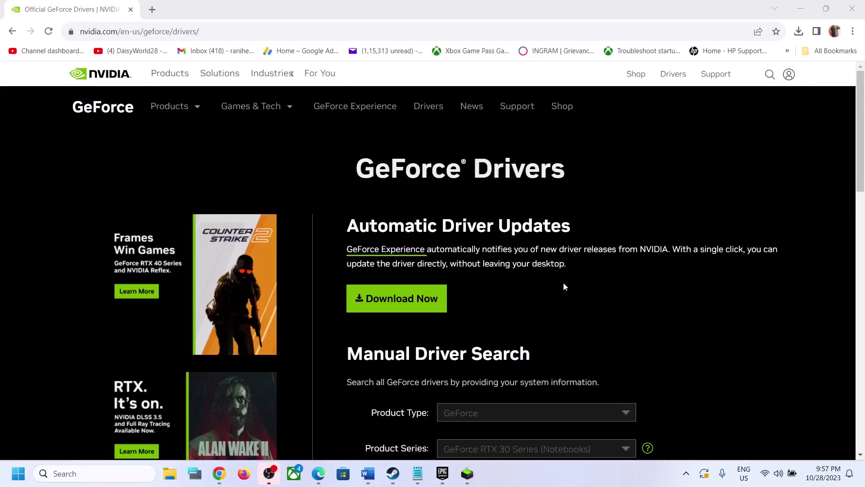
pyautogui.scroll(-3, 560, 284)
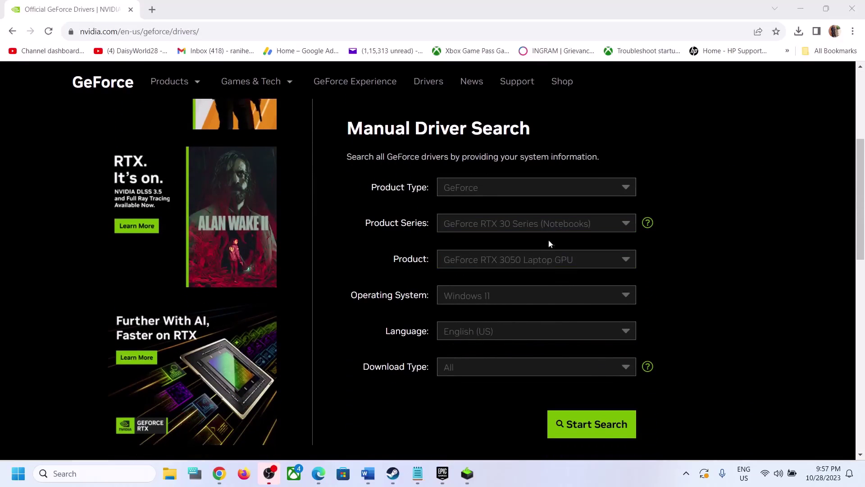
# Search GeForce drivers for RTX 30 Series (Notebooks), RTX 3050 Laptop GPU, Windows 11.
pyautogui.click(479, 194)
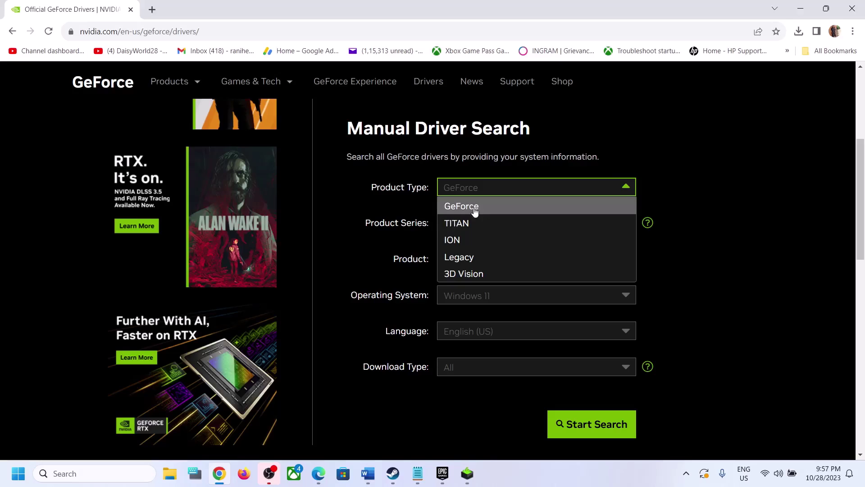
pyautogui.click(475, 212)
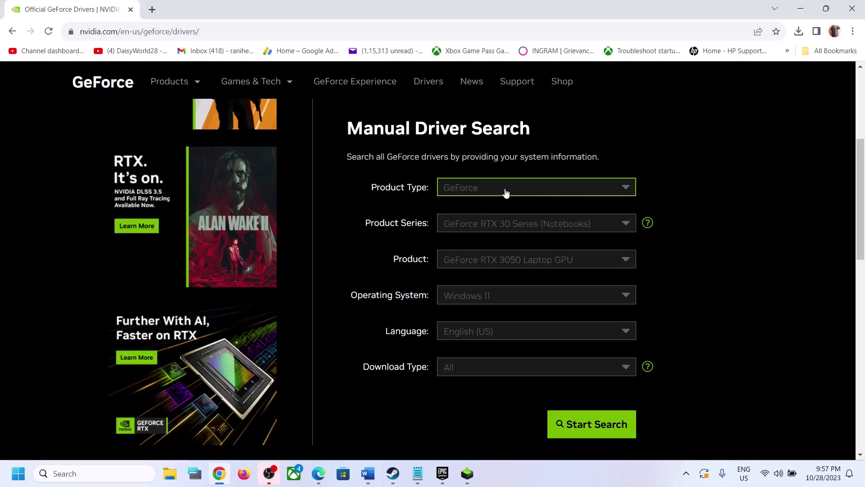
pyautogui.click(492, 232)
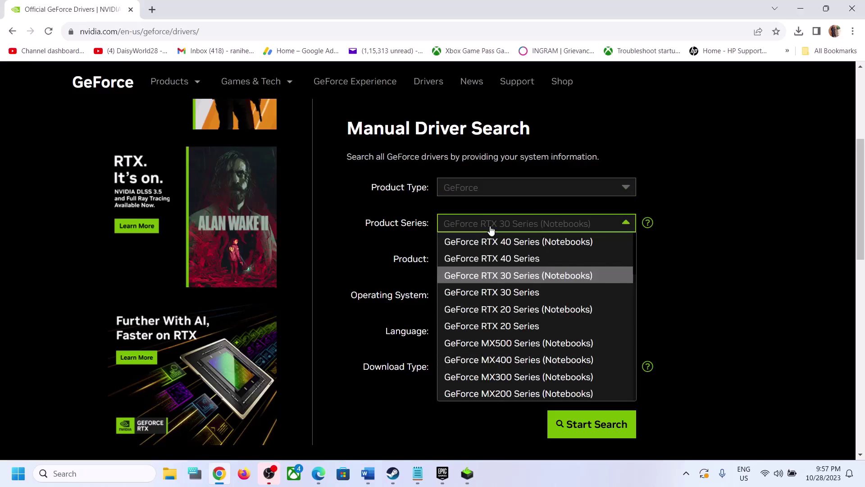
pyautogui.click(506, 278)
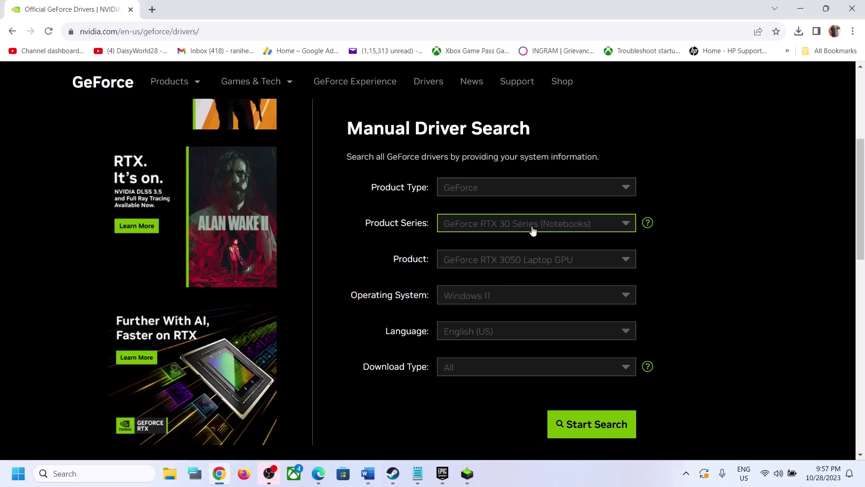
pyautogui.click(521, 267)
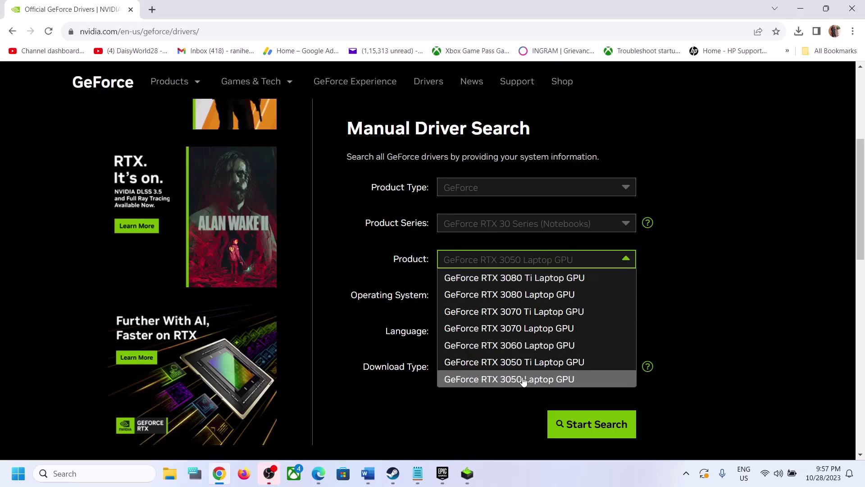
pyautogui.click(522, 380)
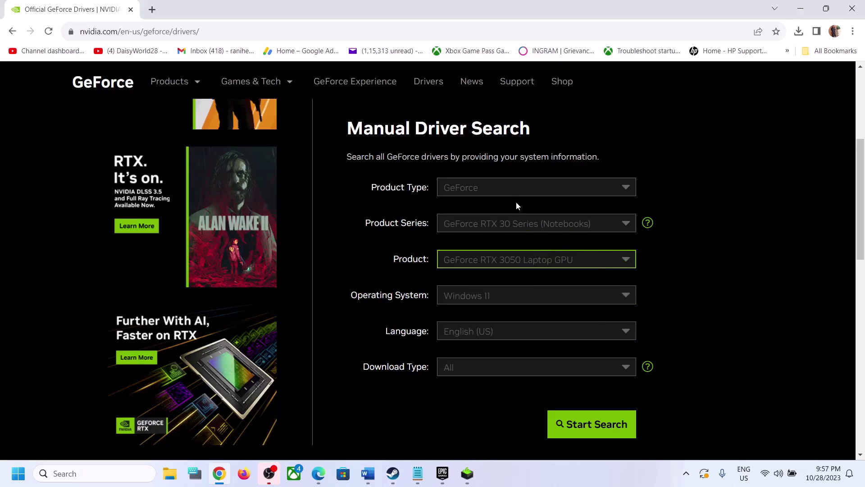
pyautogui.click(475, 296)
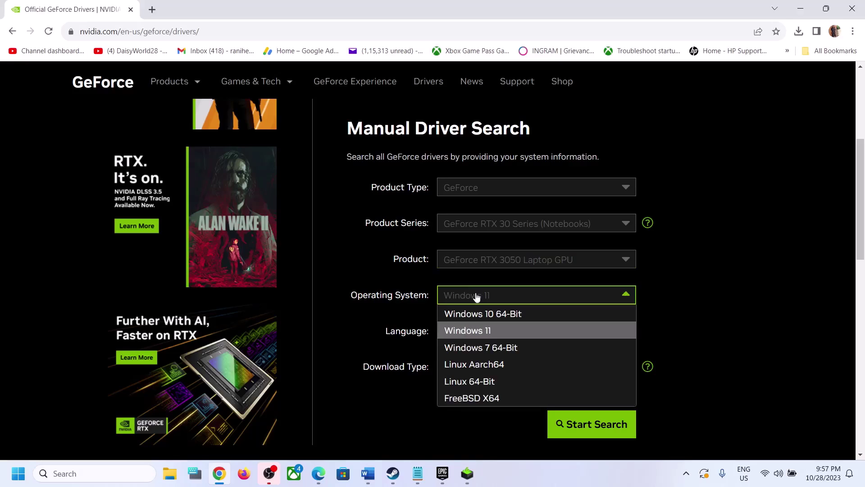
pyautogui.click(489, 331)
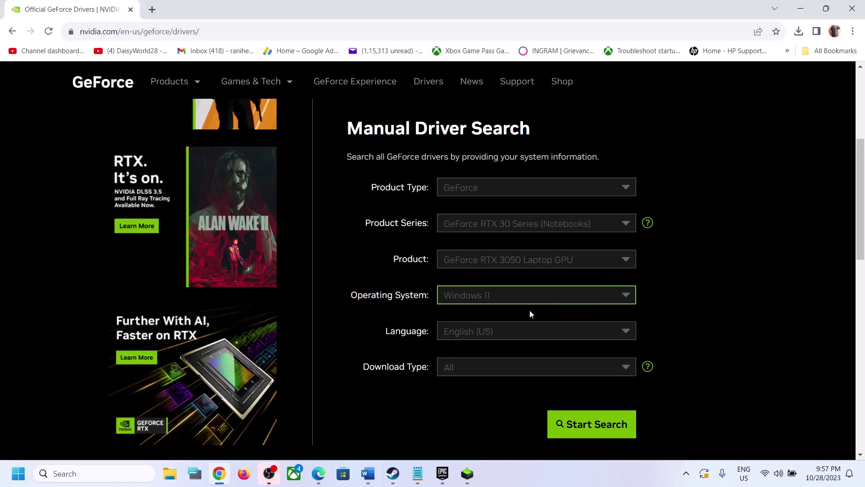
pyautogui.click(629, 426)
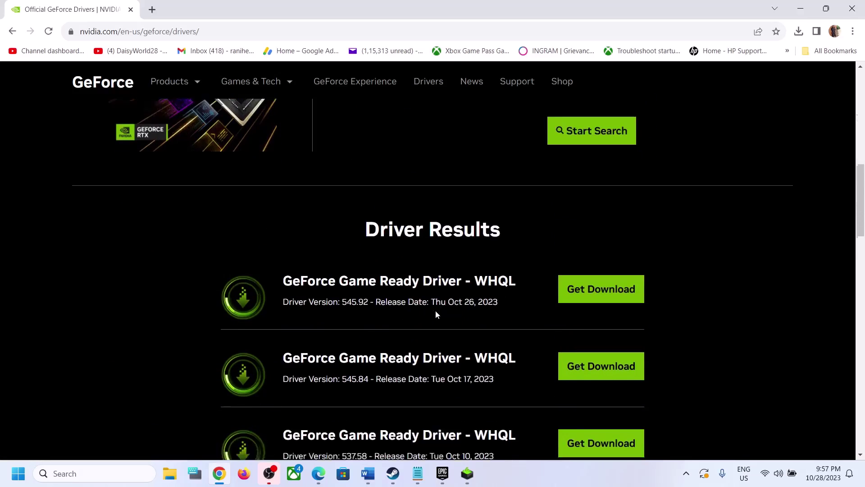
pyautogui.scroll(1, 382, 274)
pyautogui.moveTo(286, 238); pyautogui.dragTo(414, 238)
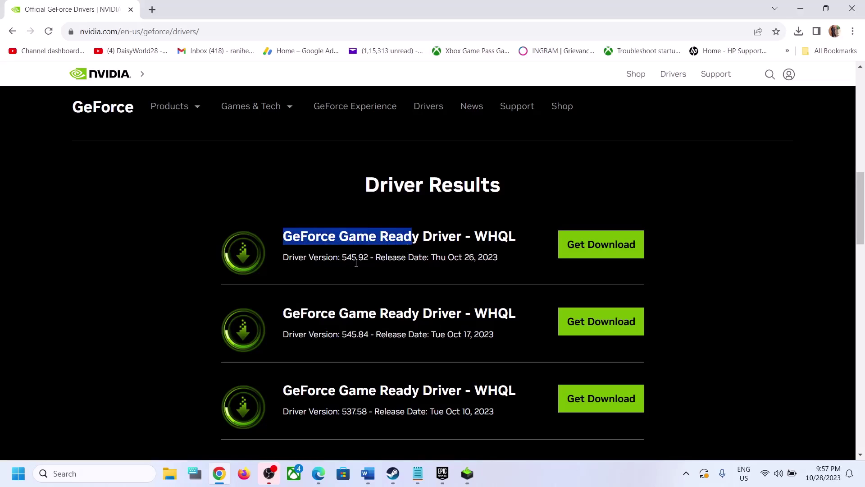
# Download the newest 545.92 Game Ready driver and check it in recent downloads.
pyautogui.moveTo(341, 258); pyautogui.dragTo(371, 257)
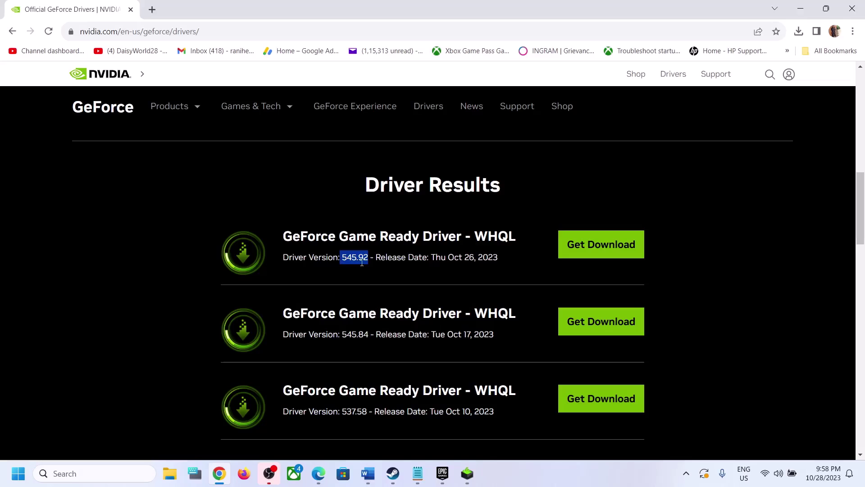
pyautogui.click(615, 246)
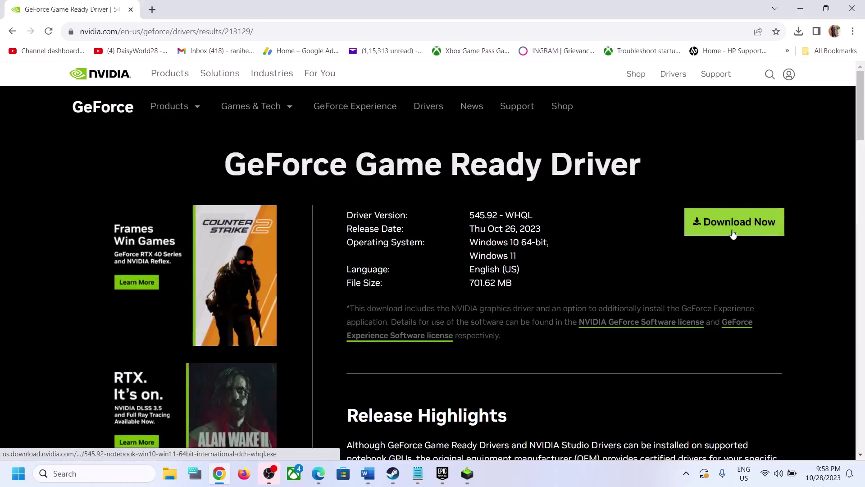
pyautogui.click(797, 31)
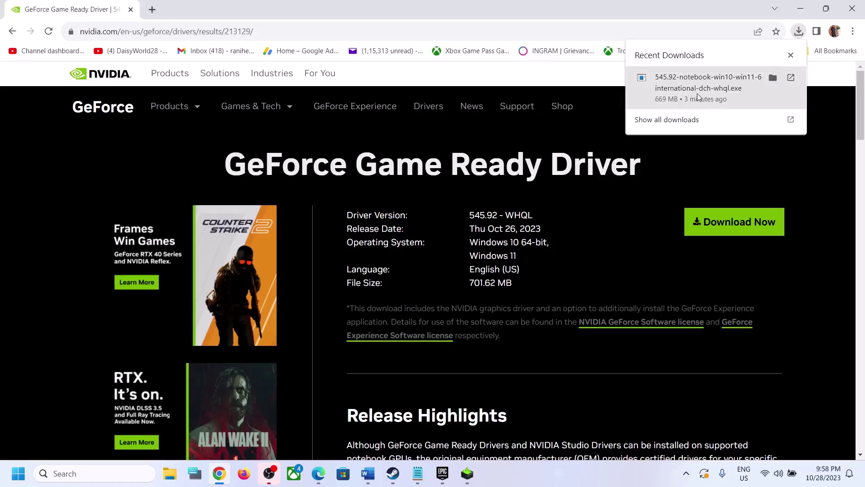
# Run the 545.92 installer using Custom (Advanced) with Perform a clean installation ticked.
pyautogui.click(698, 93)
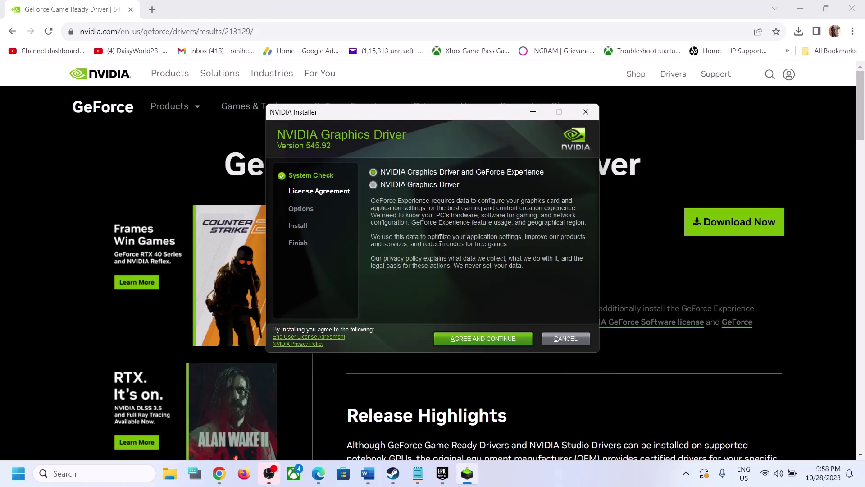
pyautogui.click(483, 340)
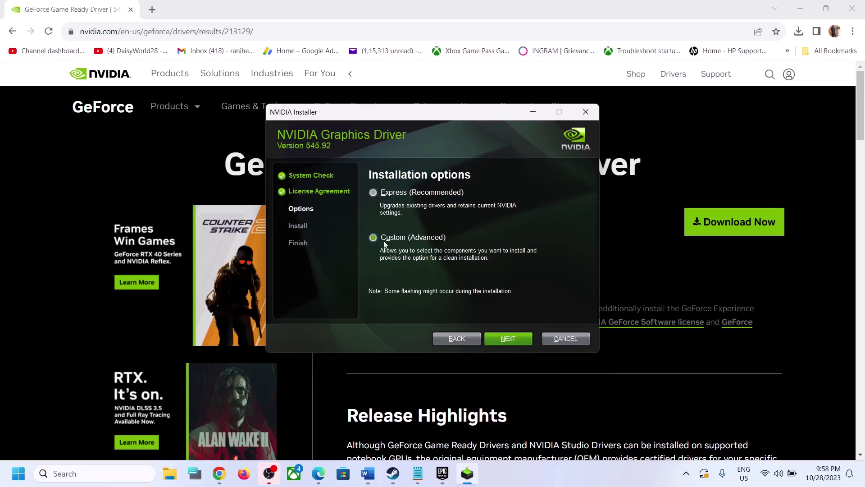
pyautogui.click(396, 237)
pyautogui.click(517, 338)
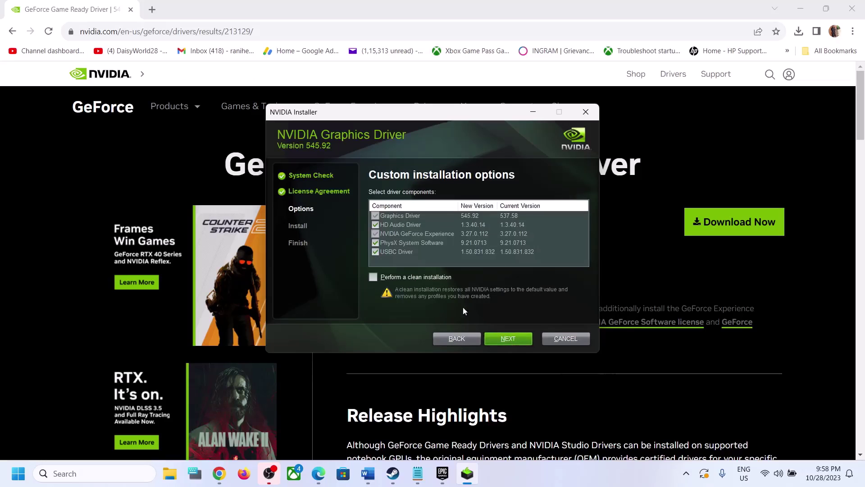
pyautogui.click(372, 278)
pyautogui.click(512, 339)
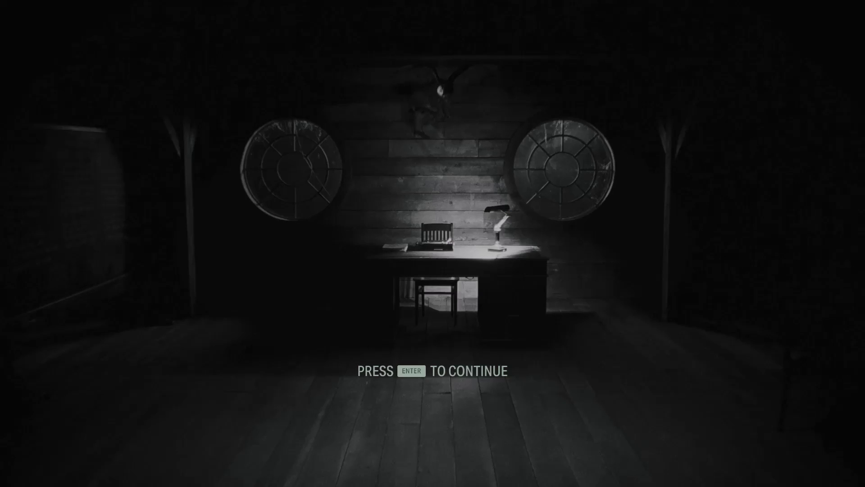
# Press Enter at the 'Press Enter to Continue' screen to reach the main menu.
pyautogui.press('Return')
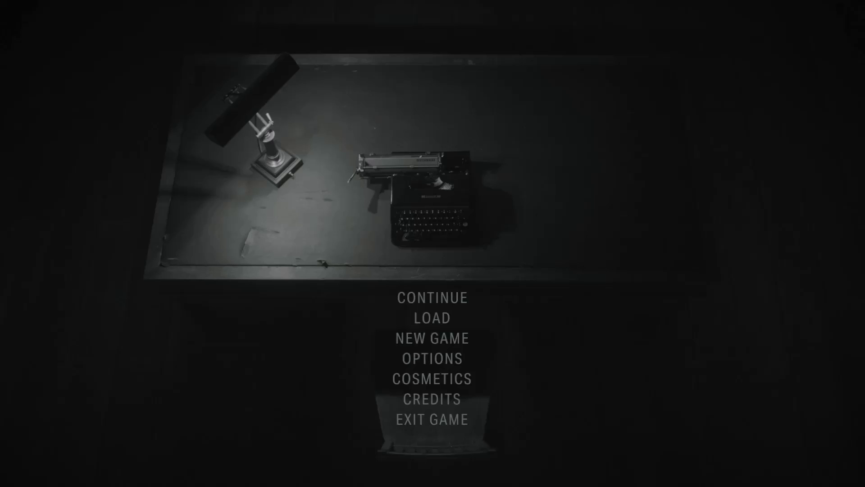